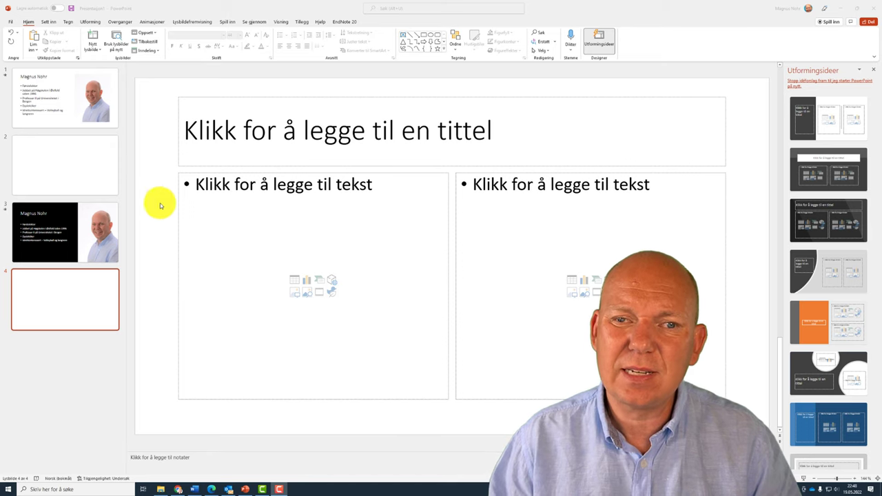
# Switch slide 4 to the Title and Content layout, leaving both placeholders empty
pyautogui.click(149, 36)
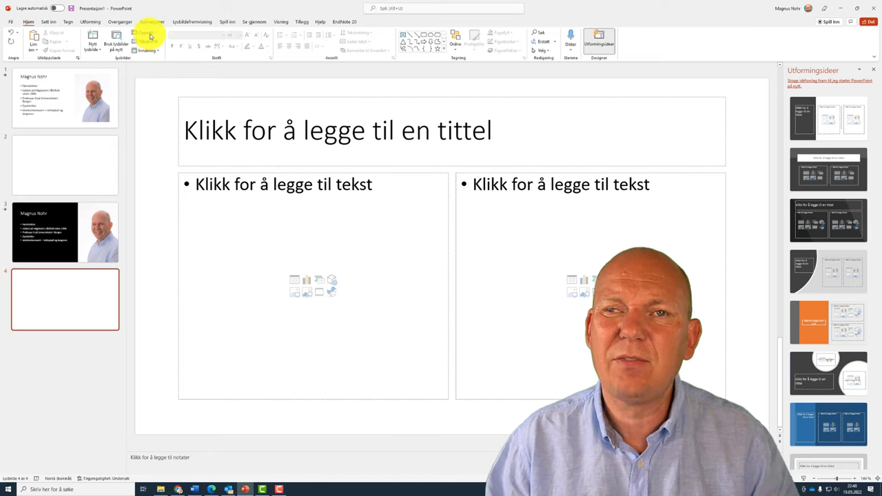
pyautogui.click(150, 36)
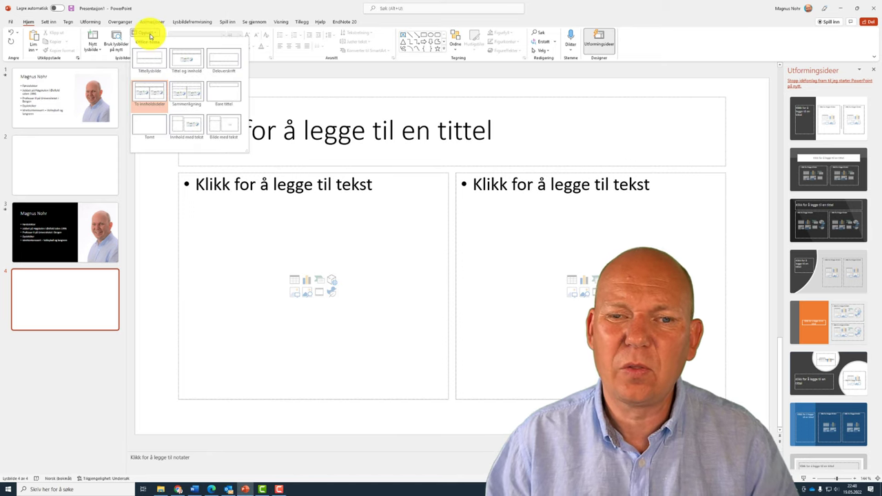
pyautogui.click(191, 62)
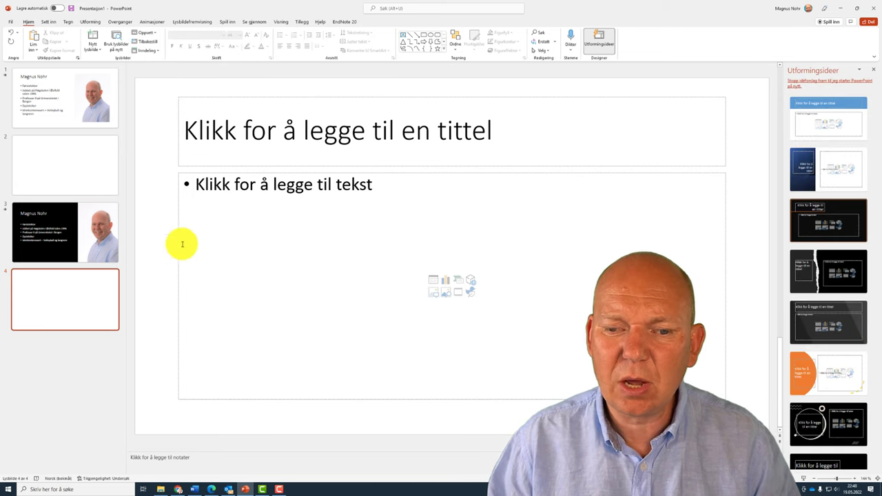
pyautogui.click(217, 173)
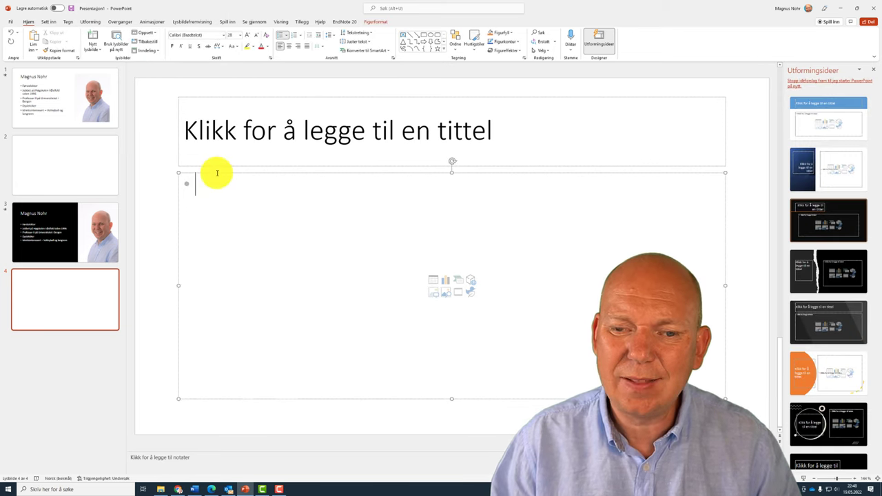
pyautogui.click(199, 101)
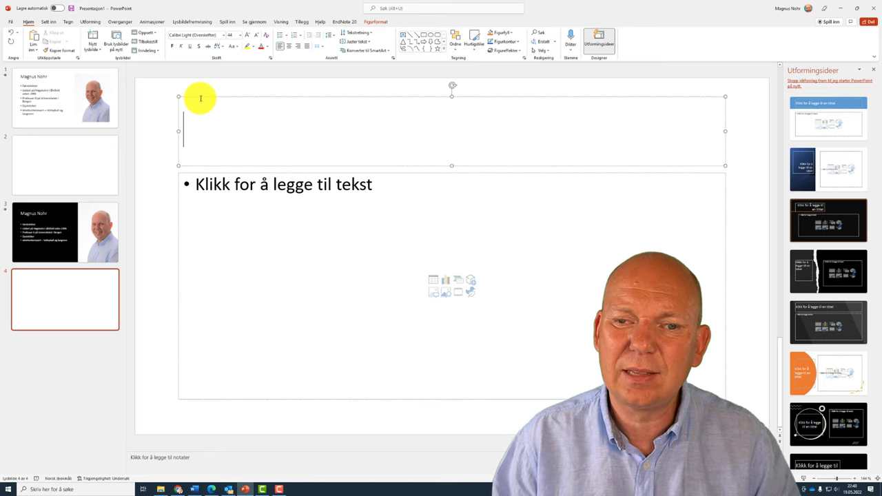
pyautogui.click(153, 266)
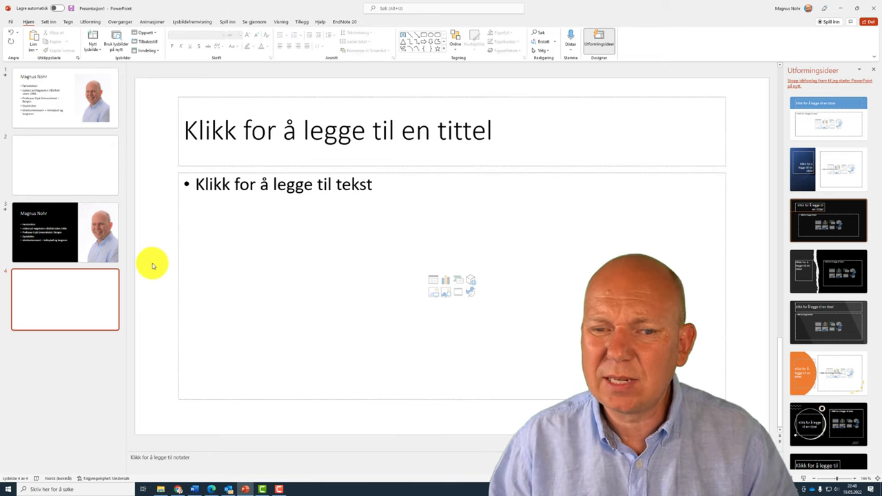
# Bring up Format Background from the slide background's shortcut menu
pyautogui.rightClick(153, 266)
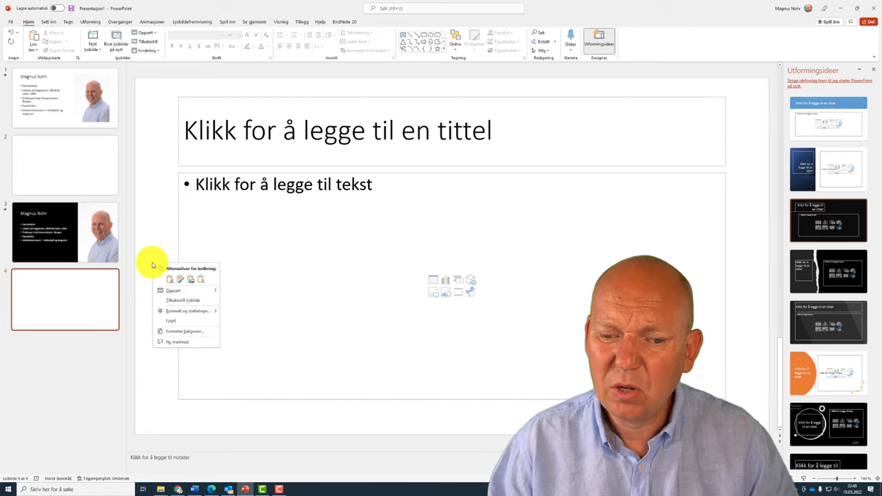
pyautogui.click(209, 336)
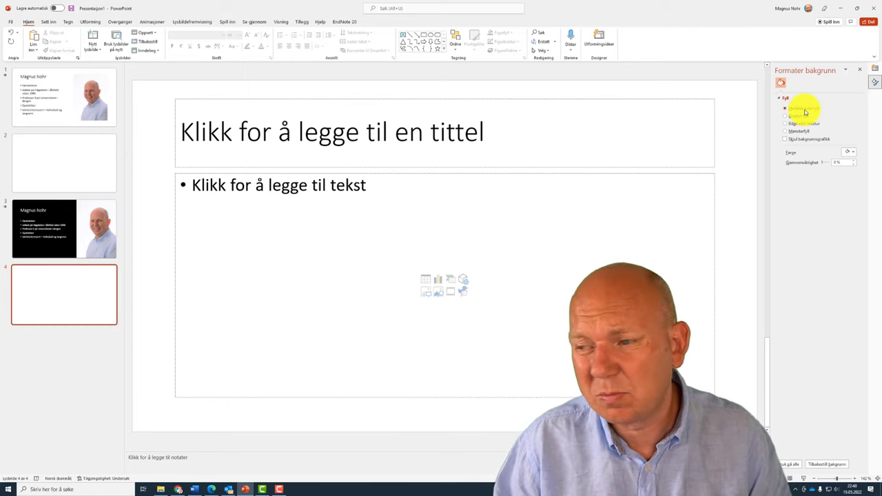
# Try a gold solid fill and a dark-orange gradient, then settle on a pattern fill
pyautogui.click(853, 153)
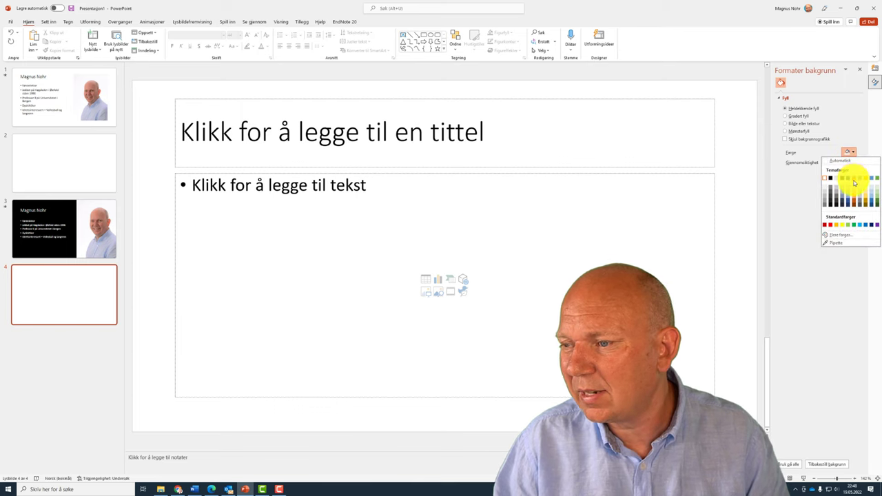
pyautogui.click(868, 181)
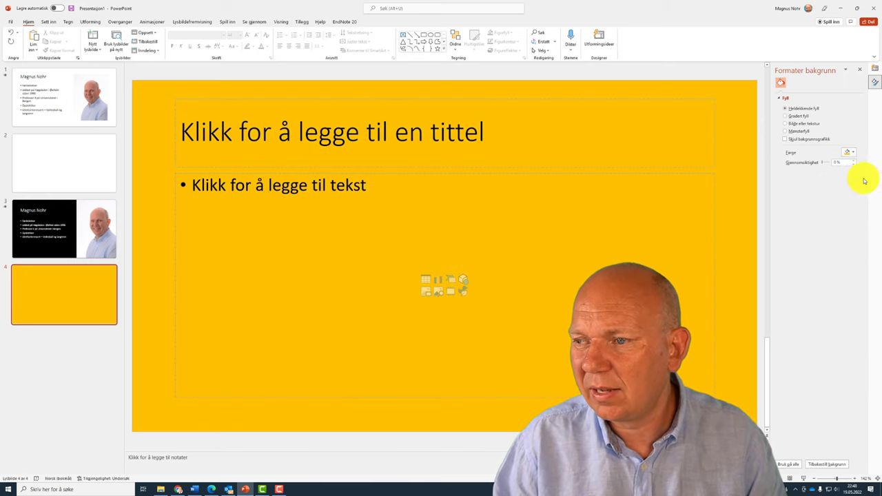
pyautogui.click(800, 116)
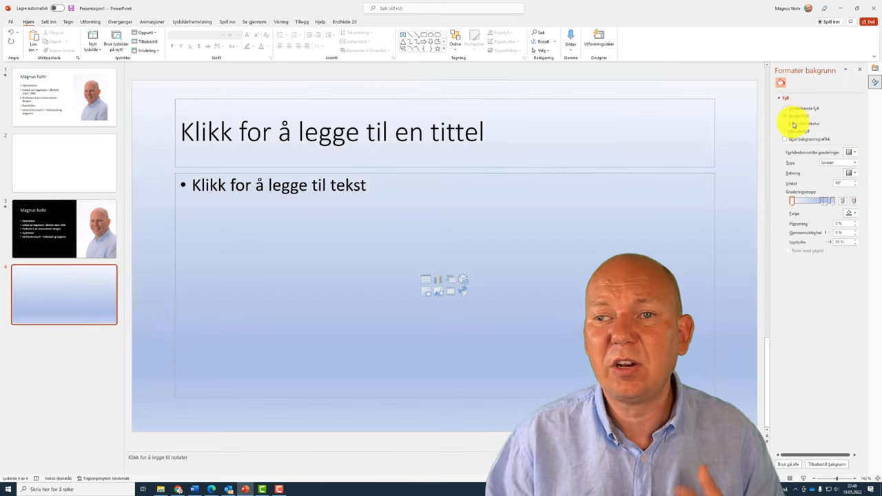
pyautogui.click(853, 213)
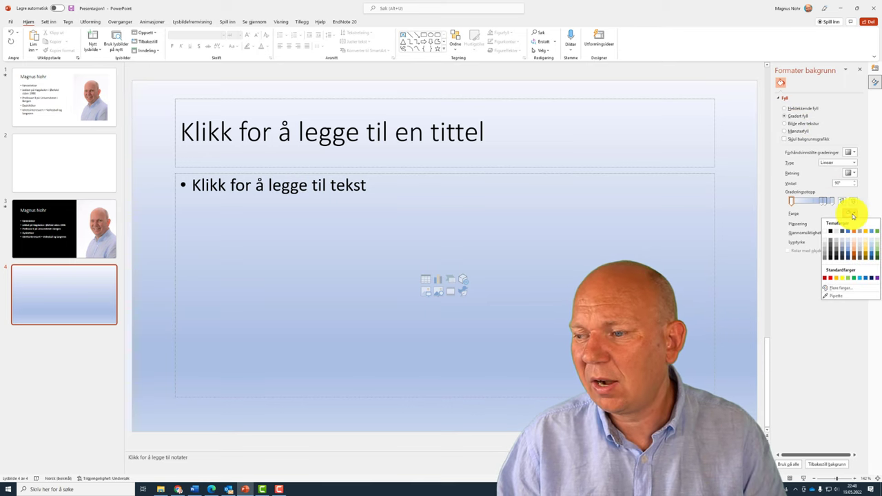
pyautogui.click(855, 256)
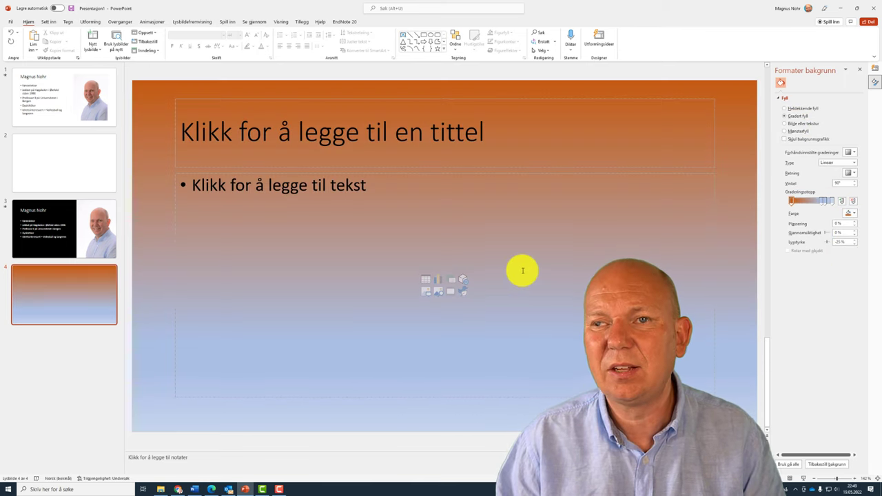
pyautogui.click(787, 130)
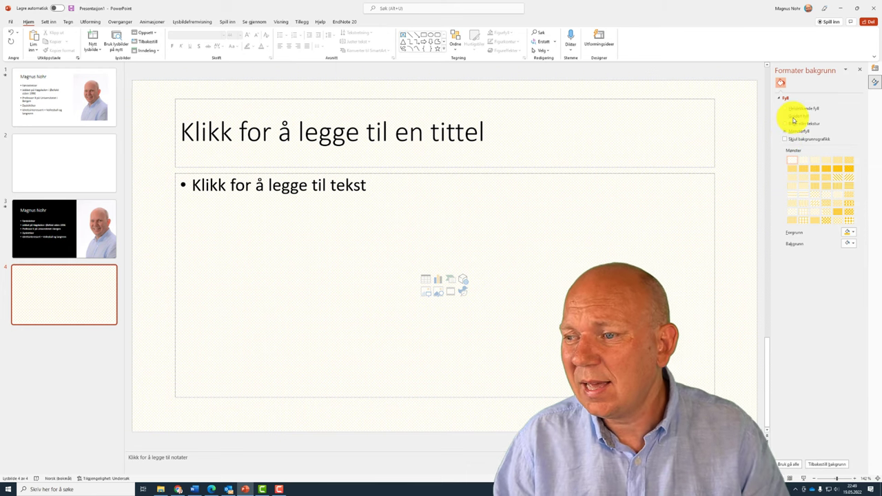
# Fill the slide background with the Halden_2 aerial photo inserted from file
pyautogui.click(795, 124)
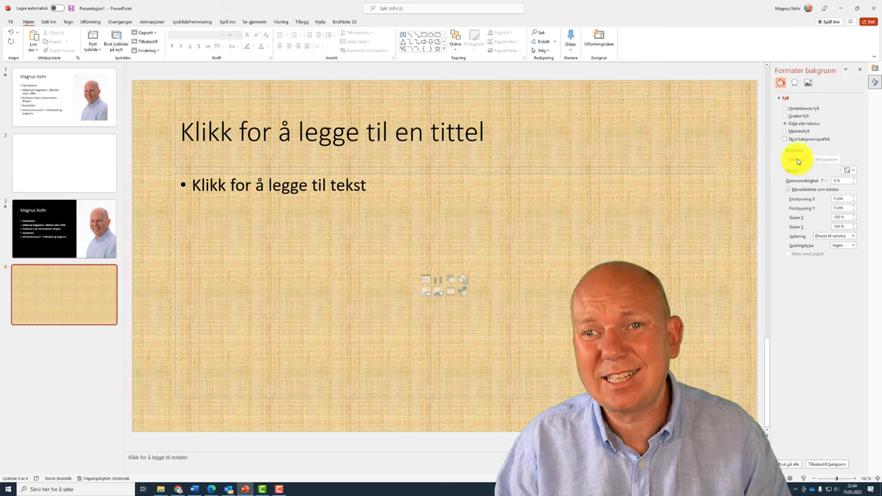
pyautogui.click(798, 160)
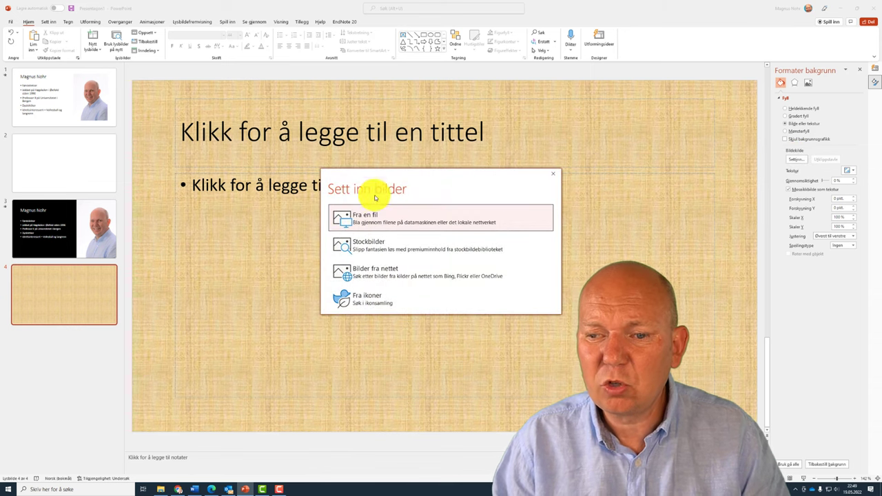
pyautogui.click(419, 225)
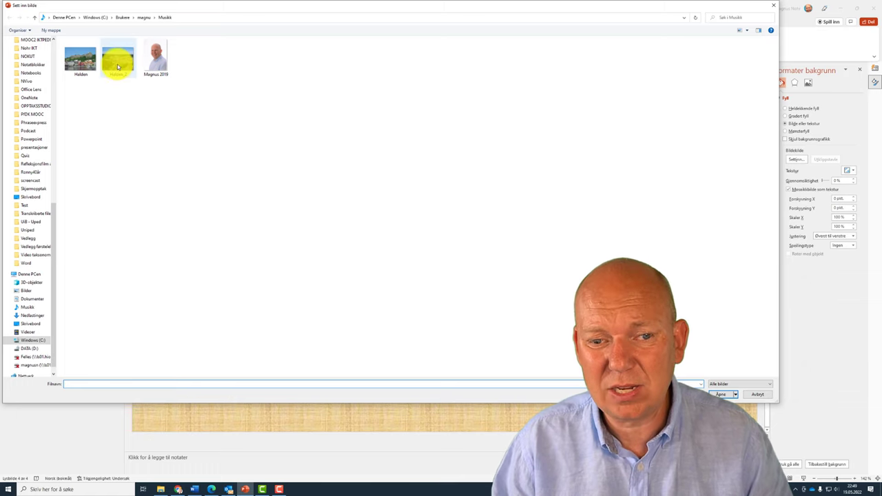
pyautogui.click(118, 65)
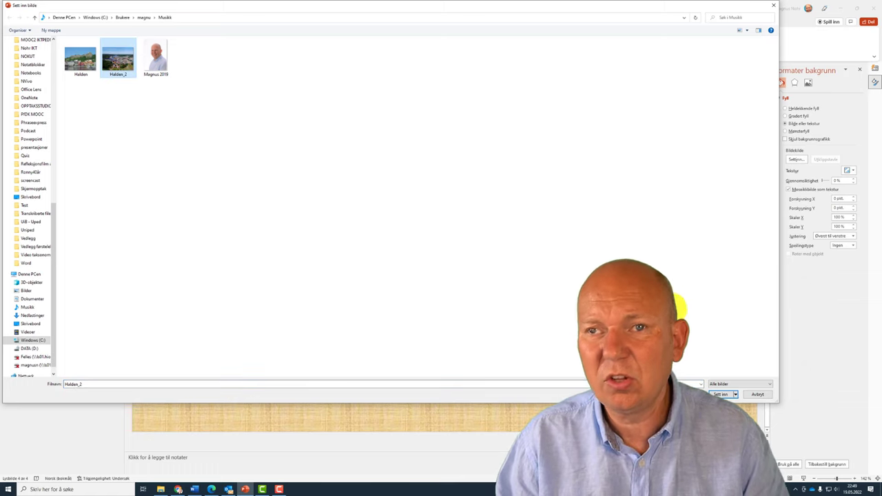
pyautogui.click(722, 395)
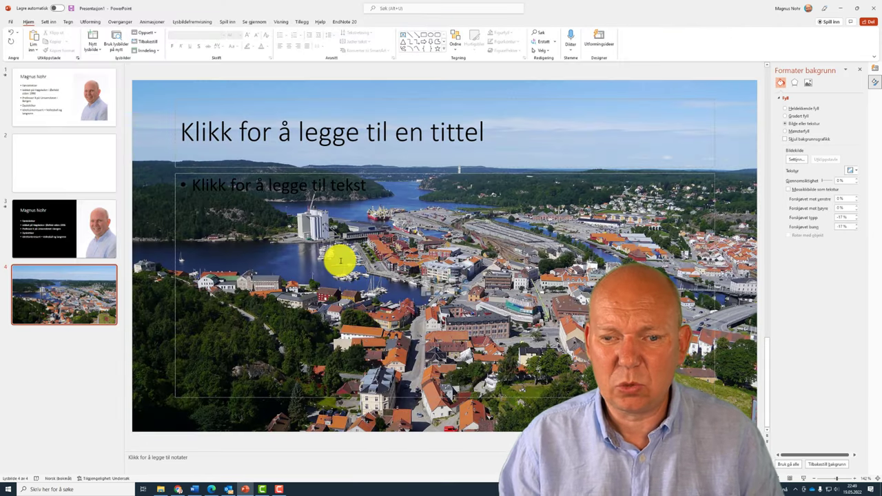
# Title the slide 'Halden' and paste the five bullet lines into the content box
pyautogui.click(354, 133)
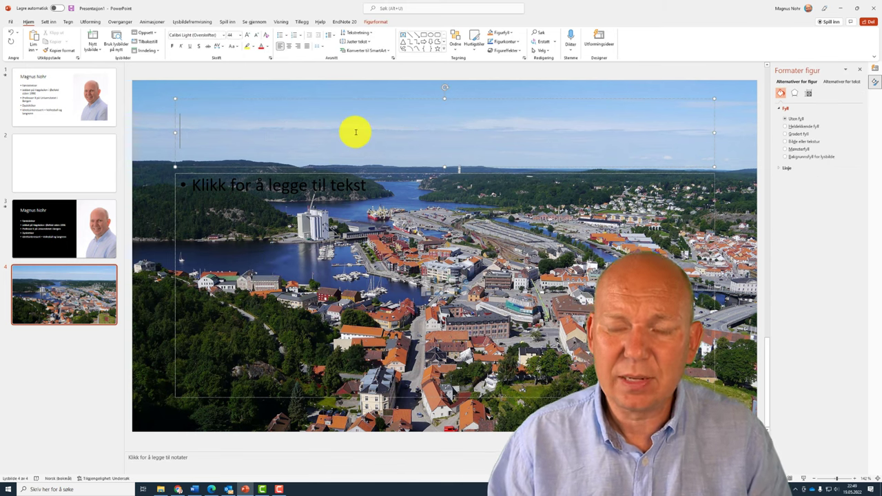
pyautogui.write('Hal')
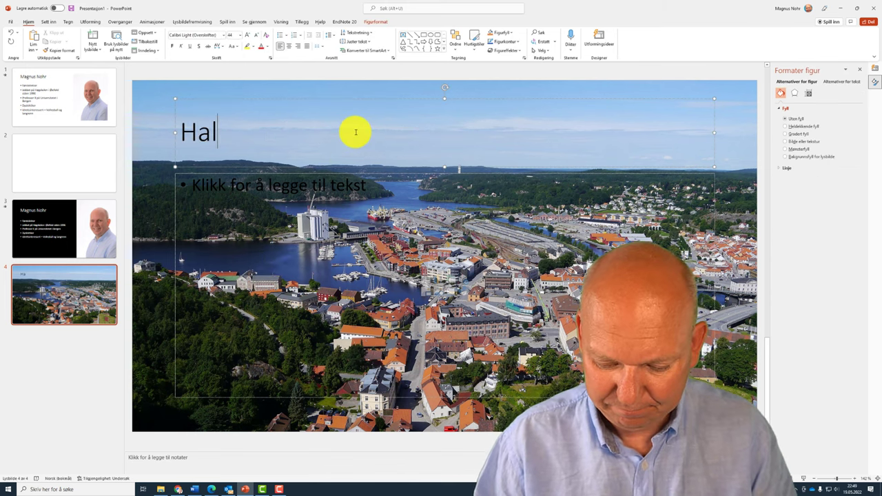
pyautogui.write('den')
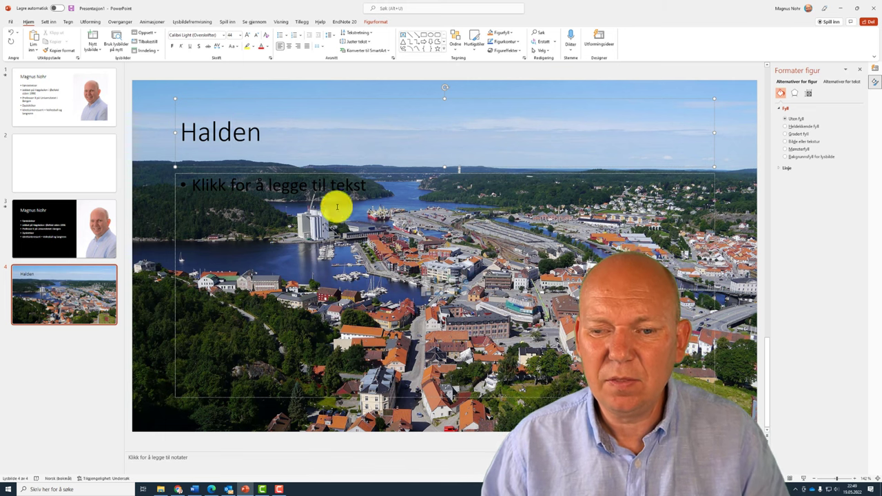
pyautogui.click(280, 185)
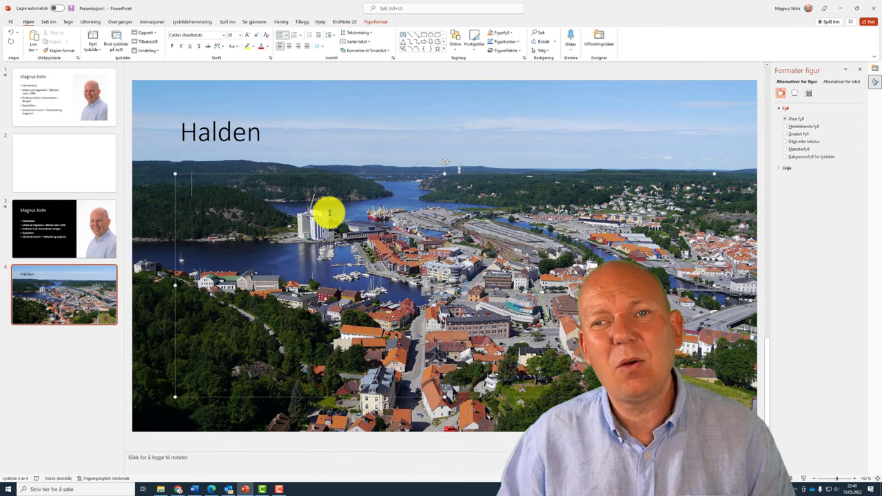
pyautogui.write('Norge starter i Halden Høgskolen i Østfold Fint og varmet klima Flotte naturområder Miljøbyen Halden')
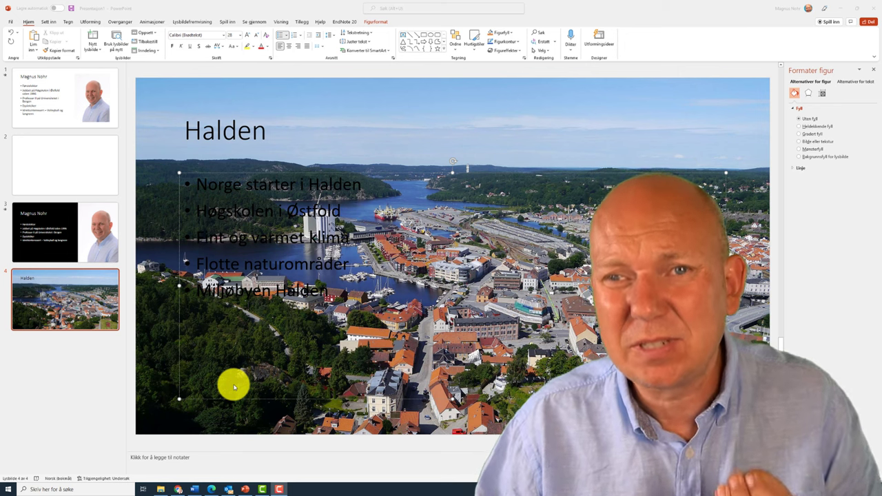
# Give the bullet text box a solid fill through Format Shape
pyautogui.click(225, 174)
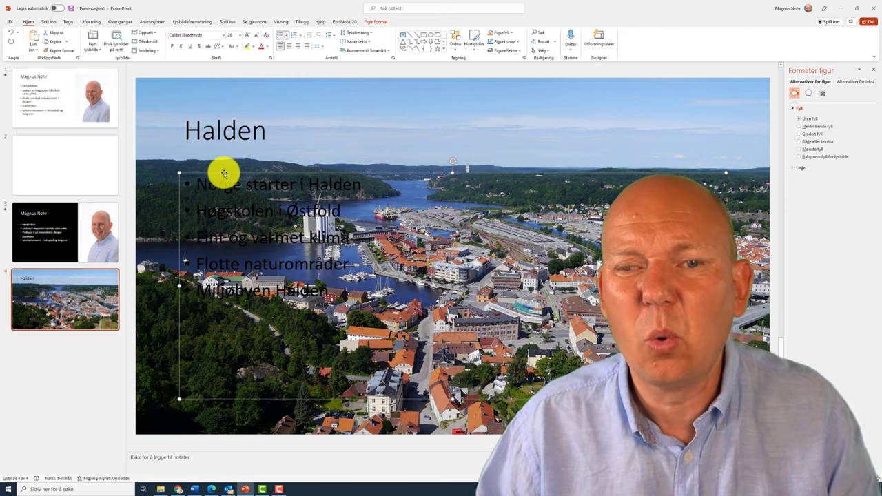
pyautogui.rightClick(224, 173)
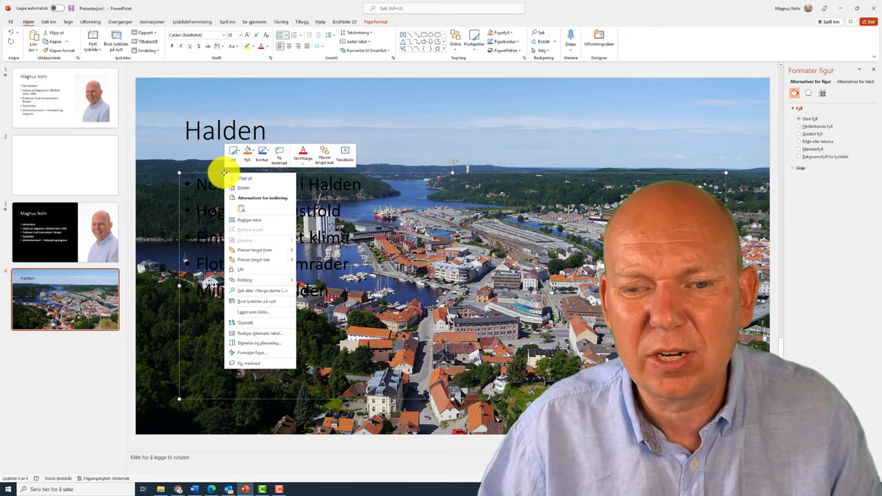
pyautogui.click(268, 356)
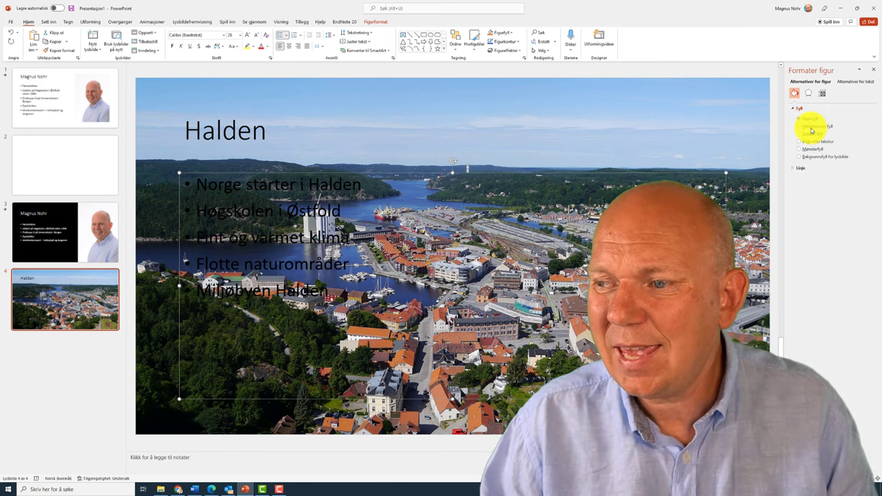
pyautogui.click(812, 128)
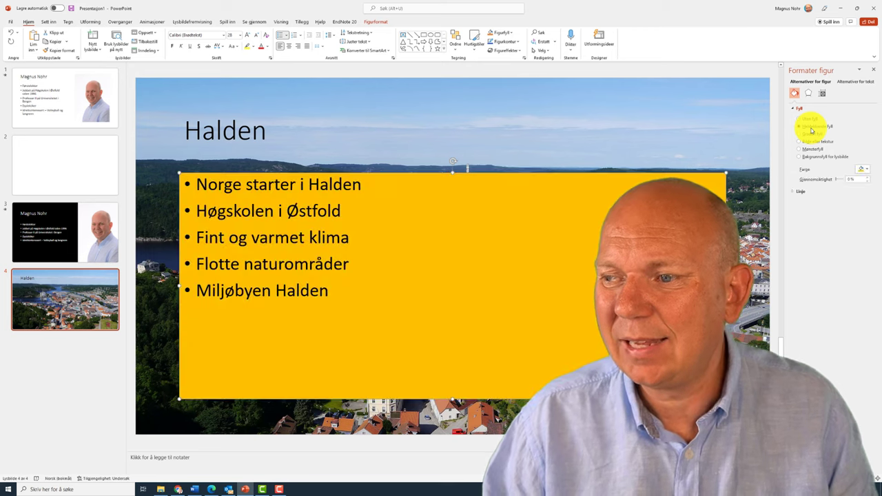
# Make the bullet box fill light blue with 30% transparency
pyautogui.click(867, 169)
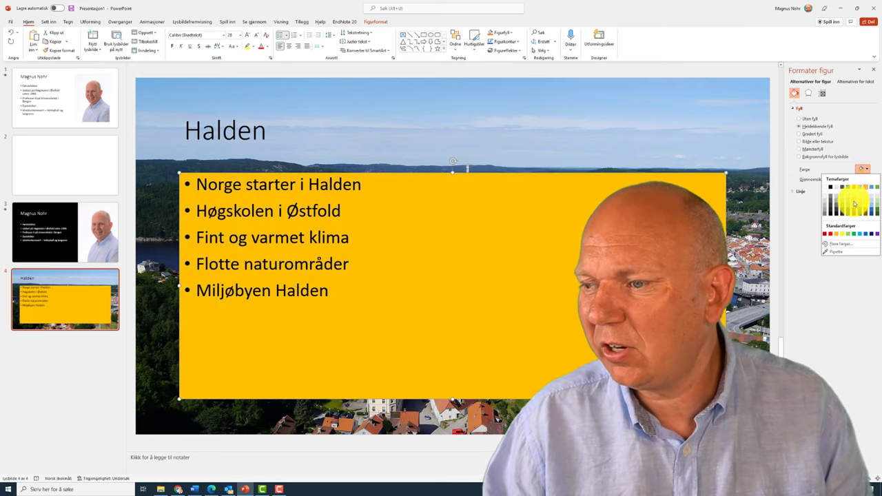
pyautogui.click(849, 202)
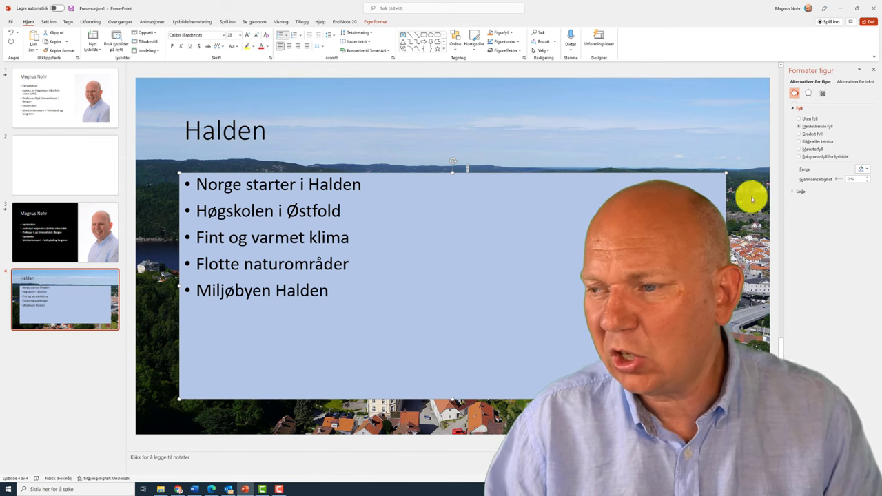
pyautogui.click(869, 180)
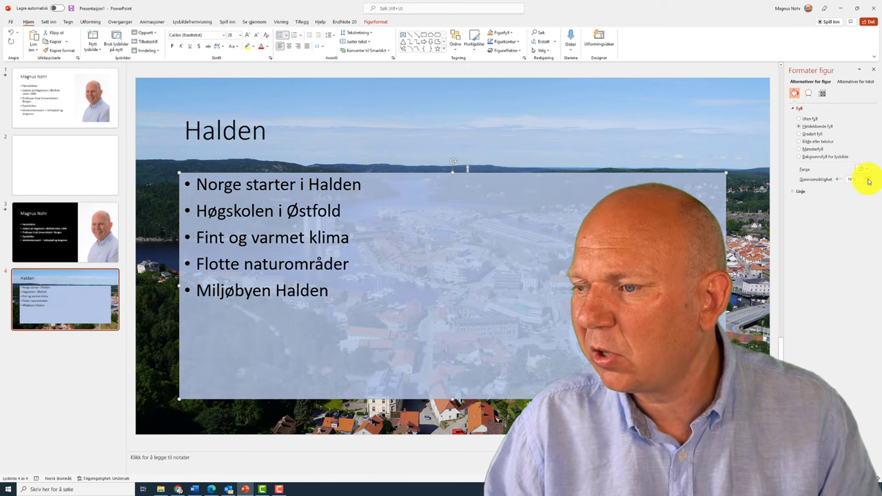
pyautogui.click(868, 182)
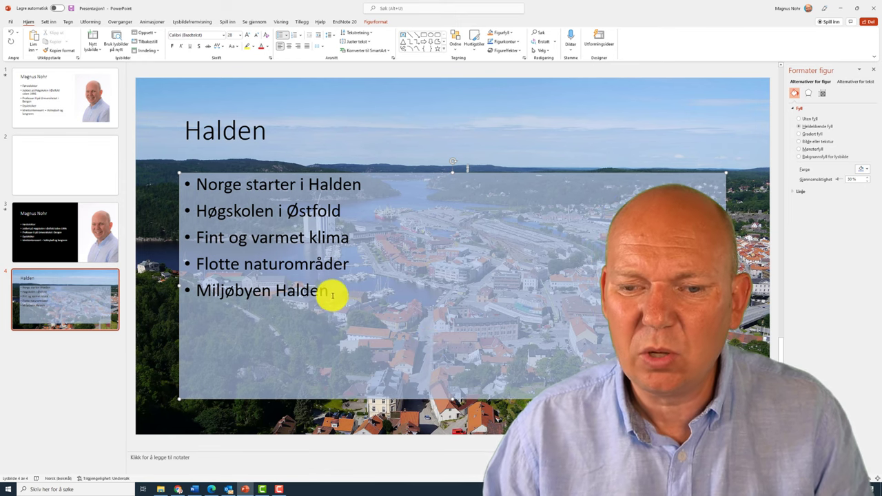
# Enlarge the five bullets to 54 pt and narrow their box from the right
pyautogui.moveTo(334, 295); pyautogui.dragTo(190, 186)
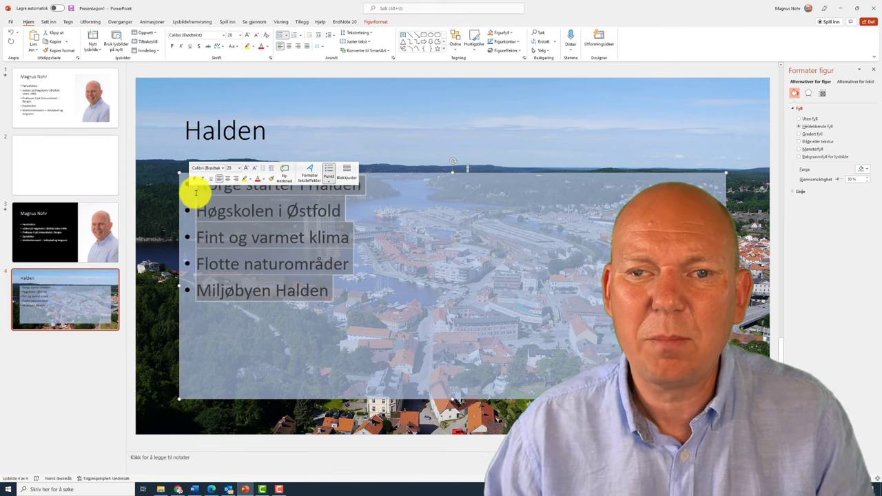
pyautogui.click(238, 34)
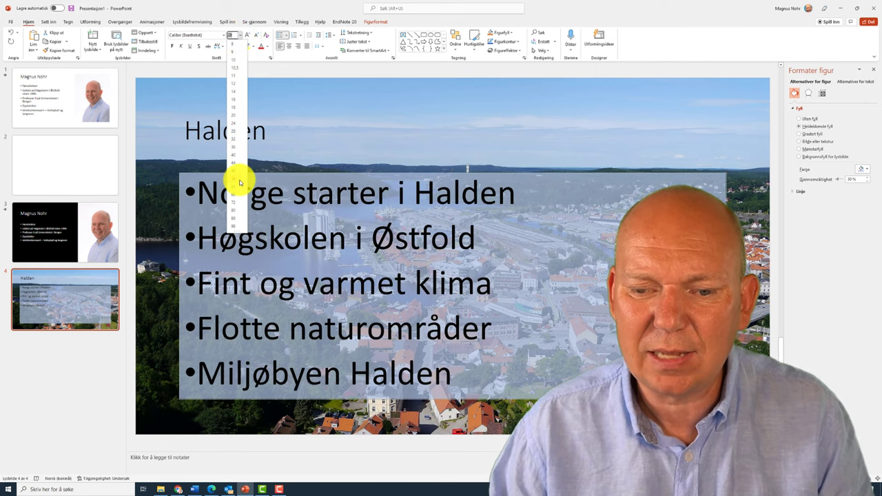
pyautogui.click(240, 183)
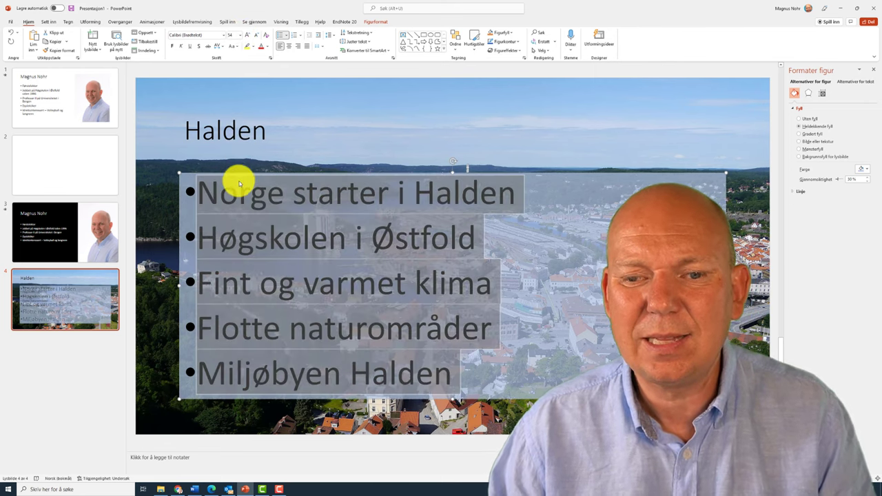
pyautogui.click(579, 261)
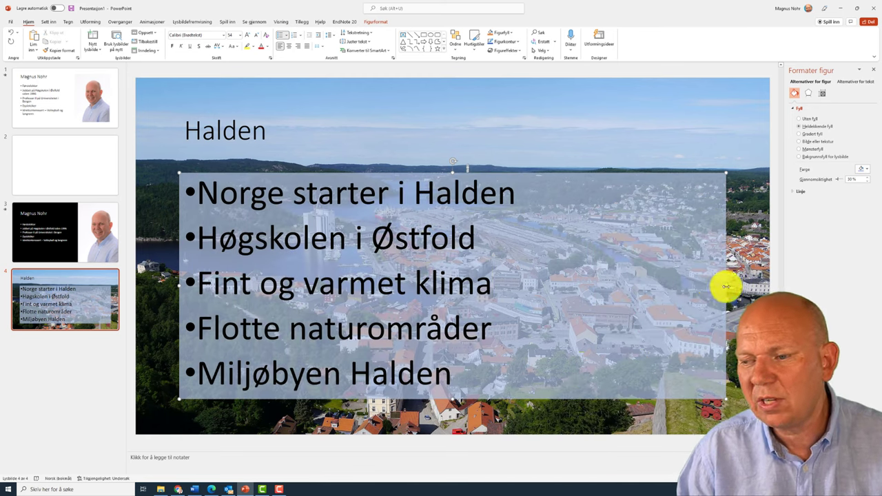
pyautogui.moveTo(727, 285); pyautogui.dragTo(538, 292)
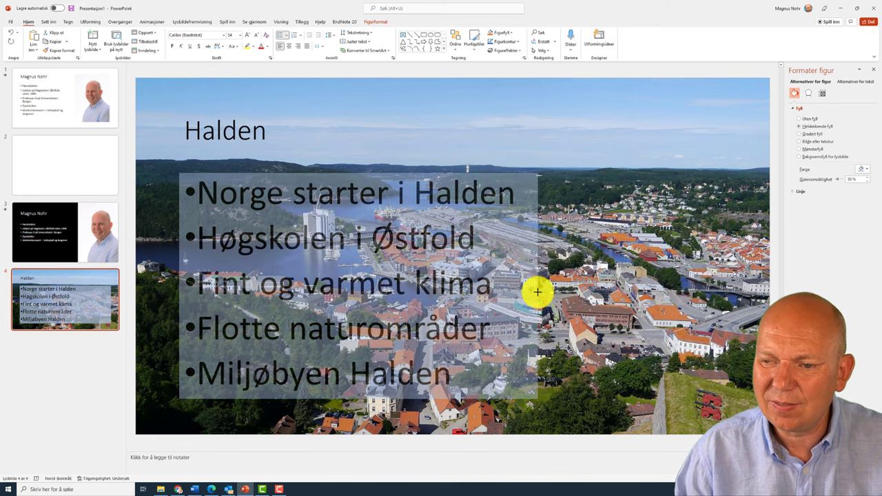
# Give the 'Halden' title box a light blue solid fill and narrow it to the word's width
pyautogui.click(581, 262)
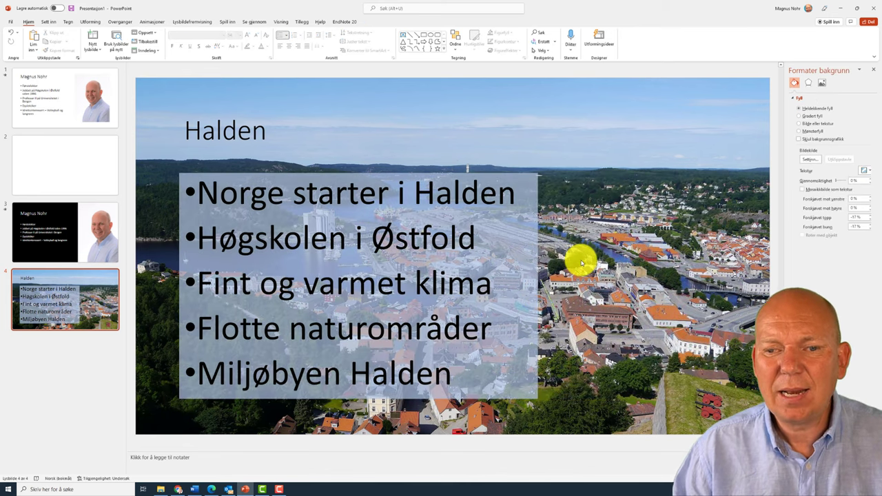
pyautogui.click(259, 136)
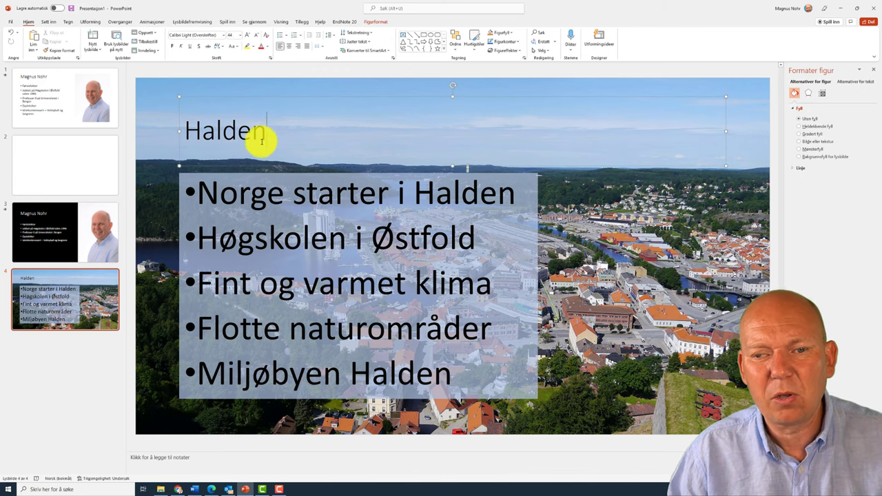
pyautogui.rightClick(302, 98)
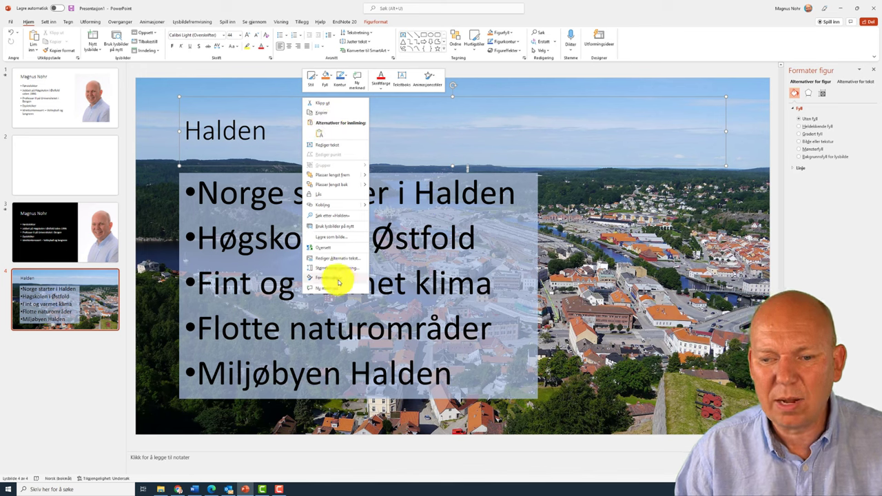
pyautogui.click(336, 278)
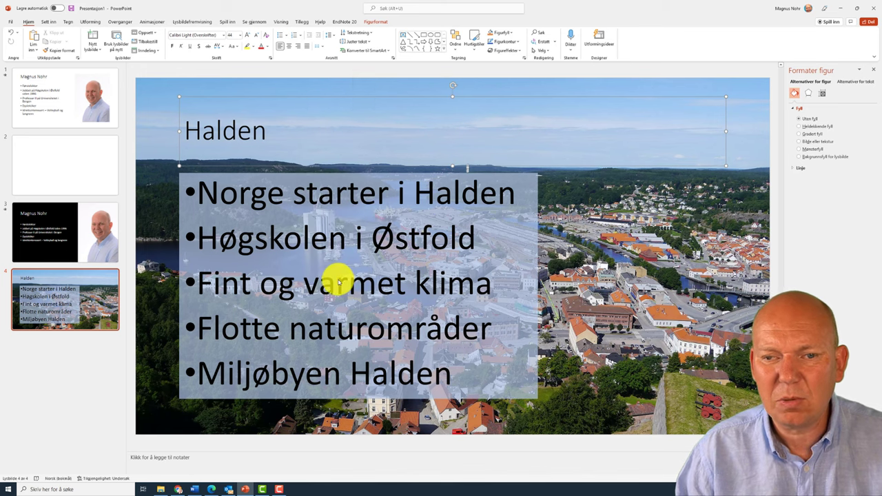
pyautogui.click(813, 127)
pyautogui.click(861, 170)
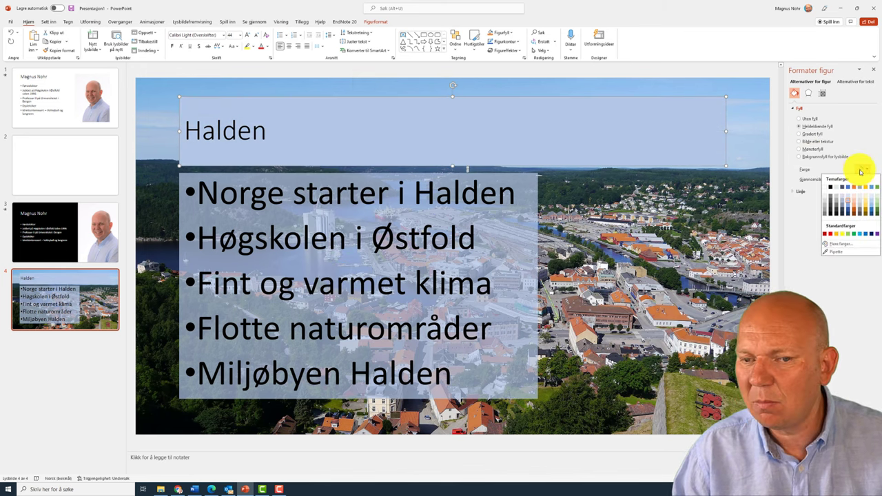
pyautogui.click(859, 170)
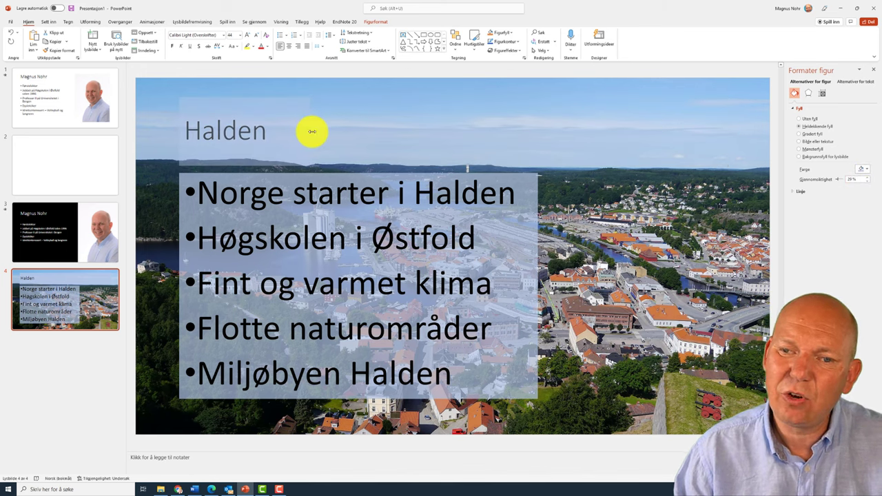
pyautogui.moveTo(726, 131); pyautogui.dragTo(309, 131)
pyautogui.click(645, 215)
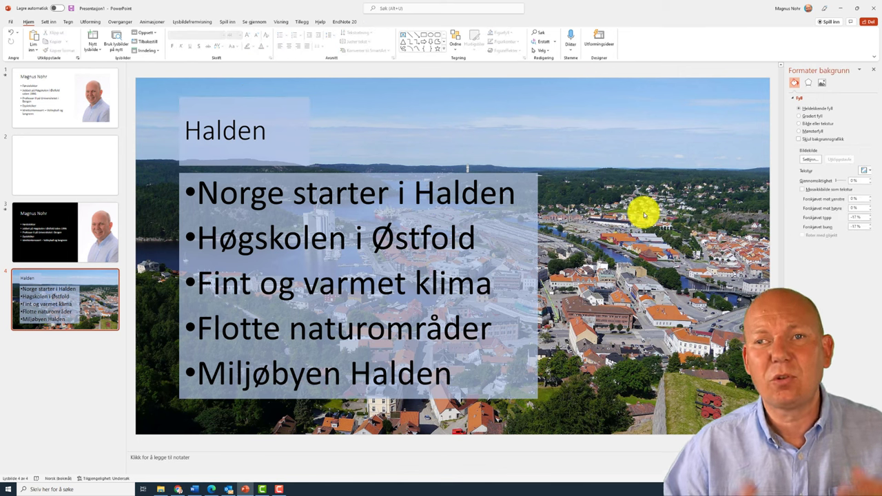